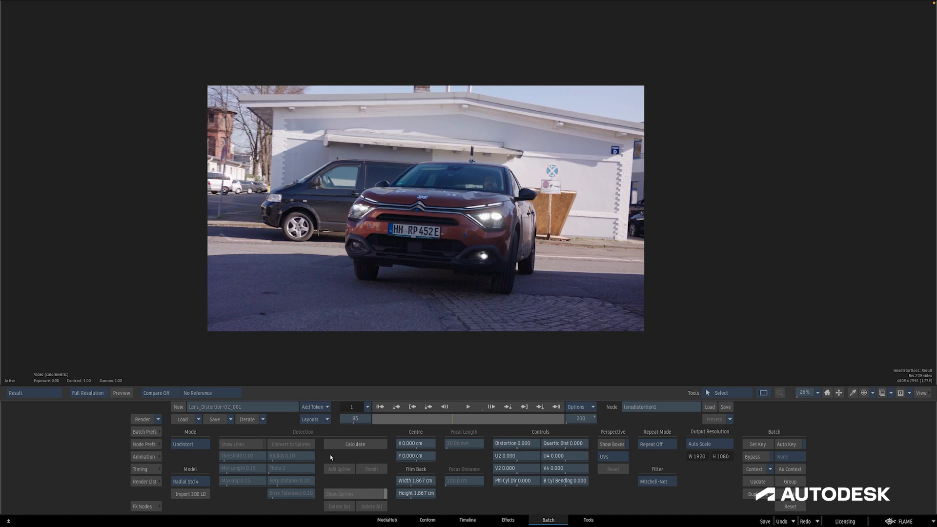
# View the Lens Grid, show its detected lines, and lower the viewer exposure to about -3.27.
pyautogui.press('F2')
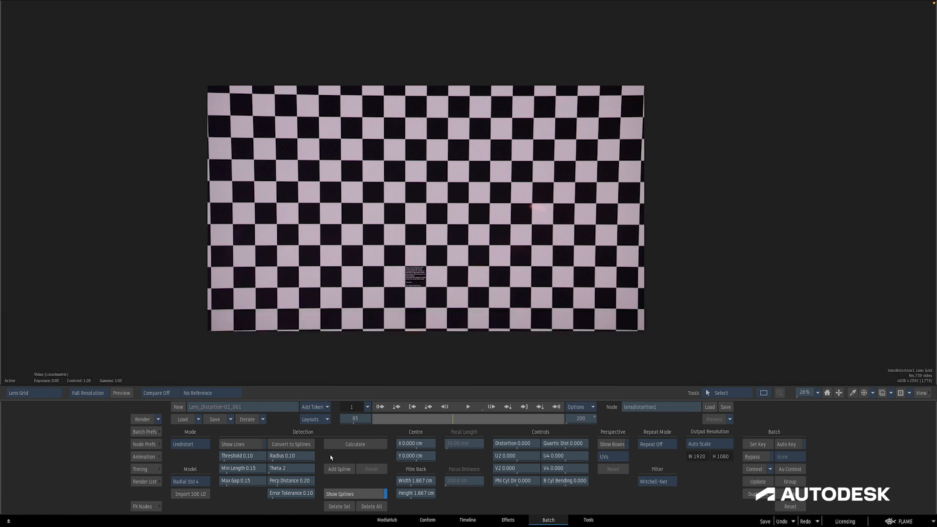
pyautogui.click(263, 444)
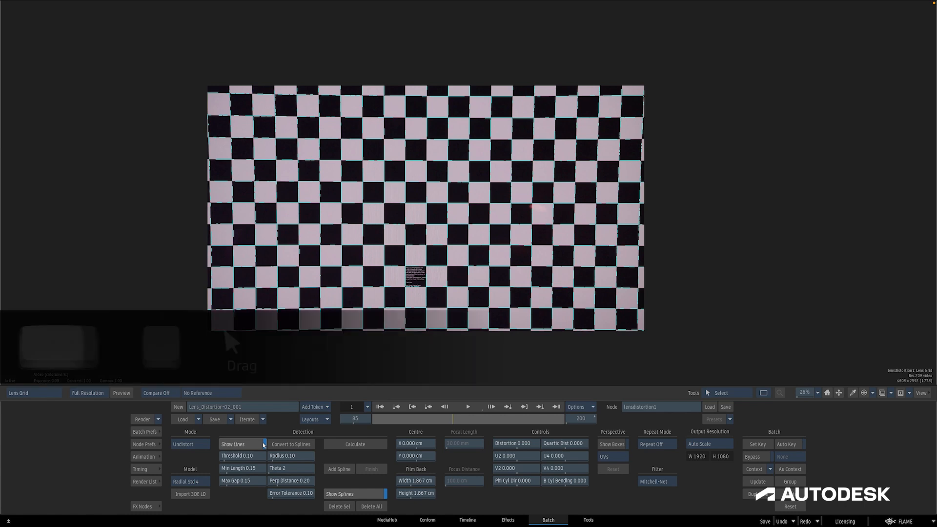
pyautogui.hotkey('shift', 'e')
pyautogui.moveTo(145, 233); pyautogui.dragTo(106, 233)
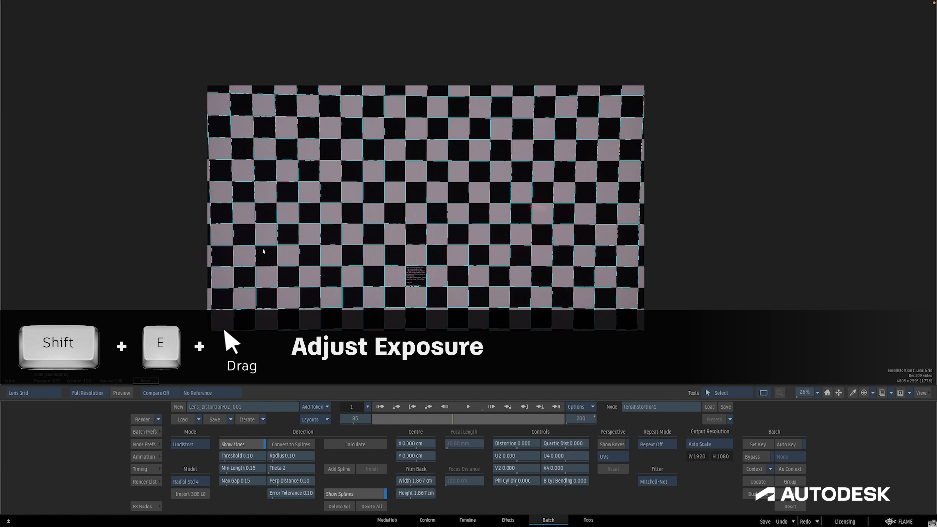
pyautogui.moveTo(263, 251); pyautogui.dragTo(108, 249)
pyautogui.moveTo(273, 247); pyautogui.dragTo(208, 247)
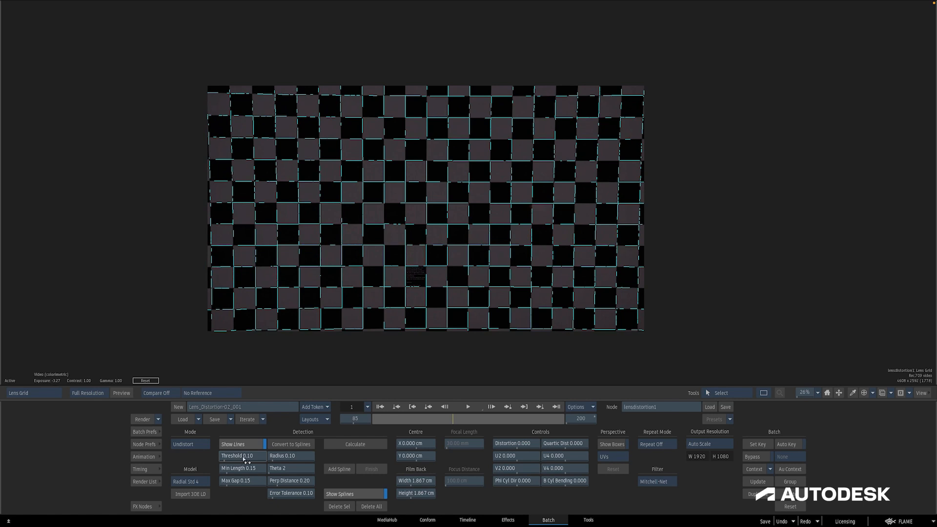
# Set Threshold to 0.12, Min Length to 0.36 and Max Gap to 0.42, convert the lines to splines, and set Radius 0.11 and Theta 7.
pyautogui.moveTo(245, 459); pyautogui.dragTo(252, 483)
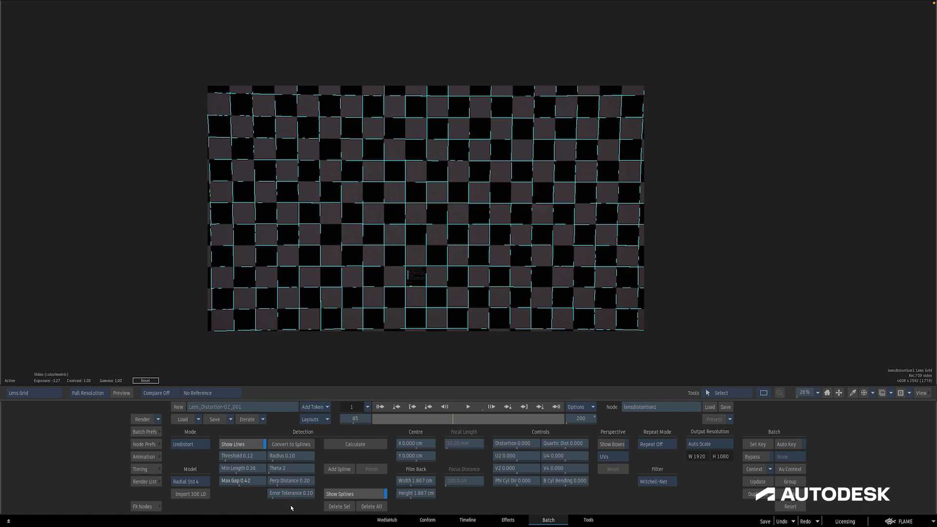
pyautogui.click(306, 444)
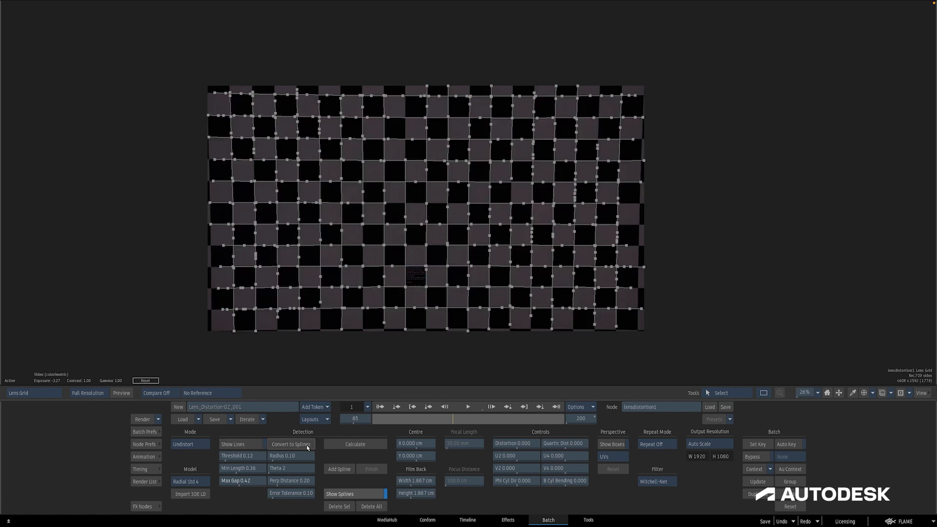
pyautogui.moveTo(306, 457)
pyautogui.mouseDown()
pyautogui.moveTo(294, 458)
pyautogui.moveTo(305, 458)
pyautogui.moveTo(297, 468)
pyautogui.mouseUp()
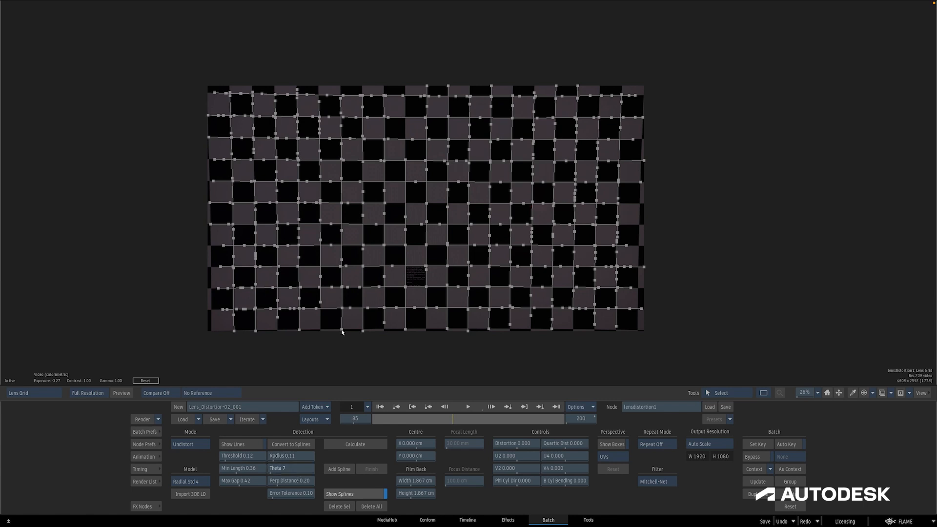
# Delete the selected spline along the checkerboard's bottom edge and return to the batch schematic.
pyautogui.moveTo(341, 330); pyautogui.dragTo(313, 327)
pyautogui.click(337, 507)
pyautogui.click(524, 302)
pyautogui.press('Escape')
# Reposition the car clip in the schematic and delete the existing Lens Distortion node.
pyautogui.click(212, 169)
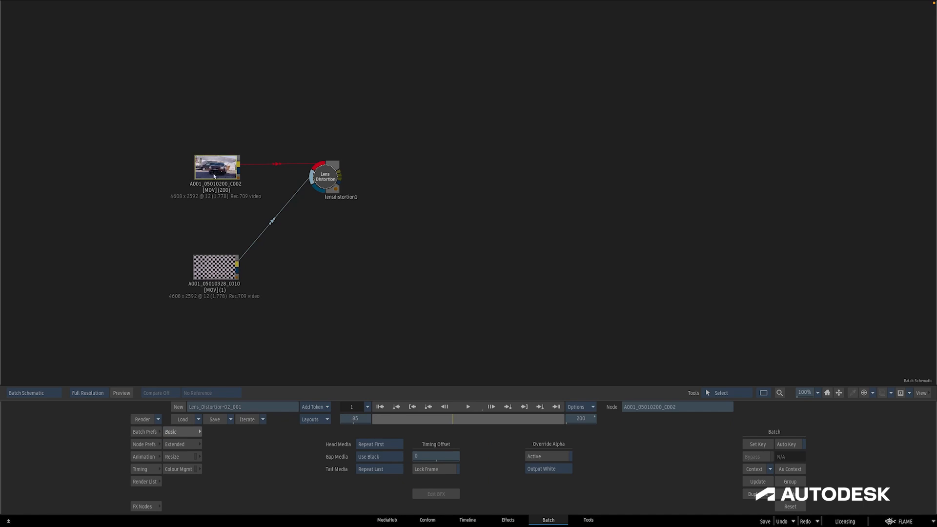
pyautogui.moveTo(214, 176); pyautogui.dragTo(215, 165)
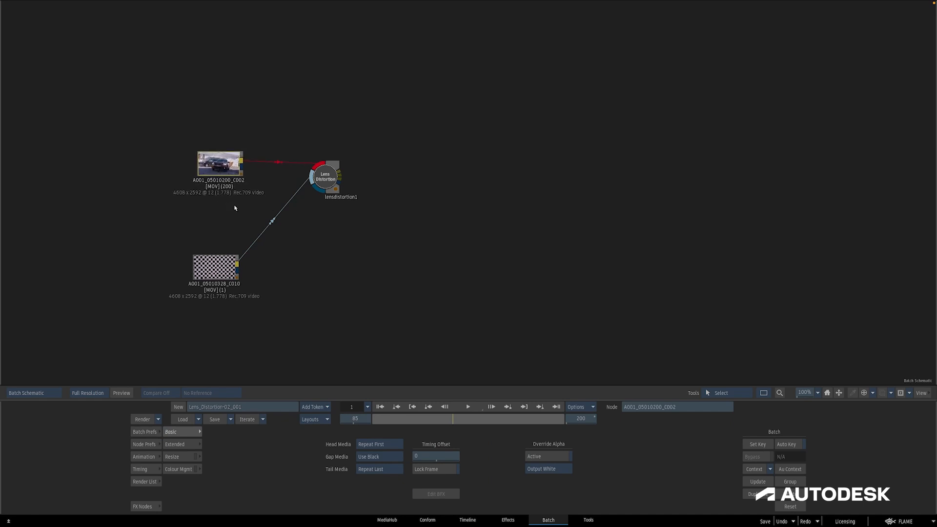
pyautogui.press('Delete')
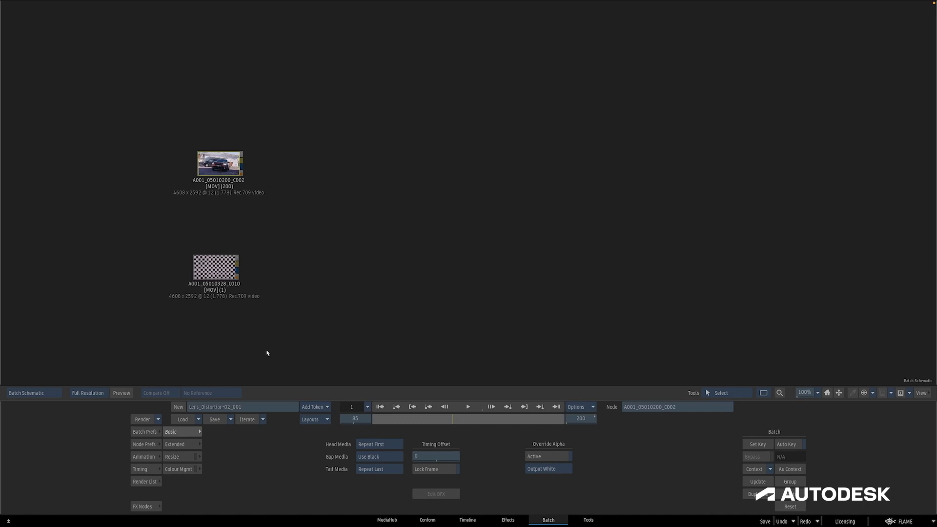
# Add a new Lens Distortion node connected to the car clip and view its Front input.
pyautogui.click(146, 505)
pyautogui.moveTo(504, 451); pyautogui.dragTo(351, 178)
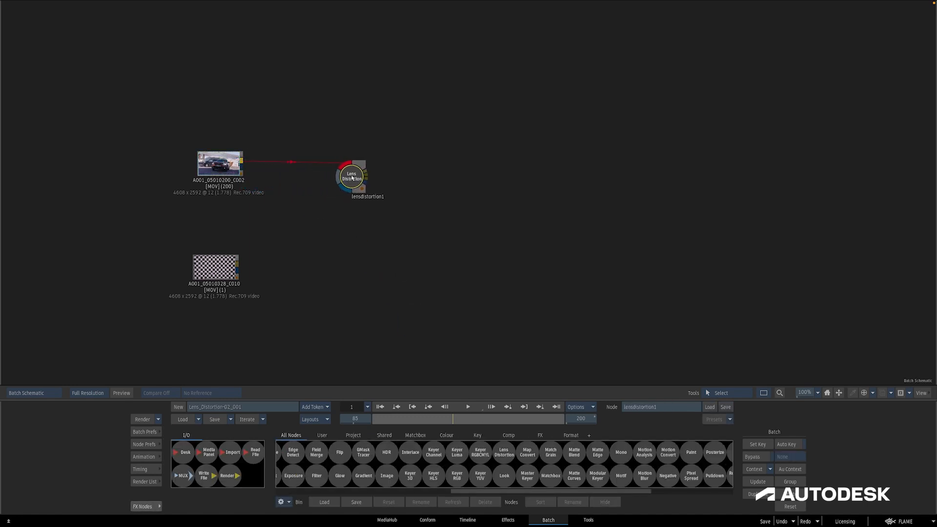
pyautogui.click(353, 178)
pyautogui.press('F1')
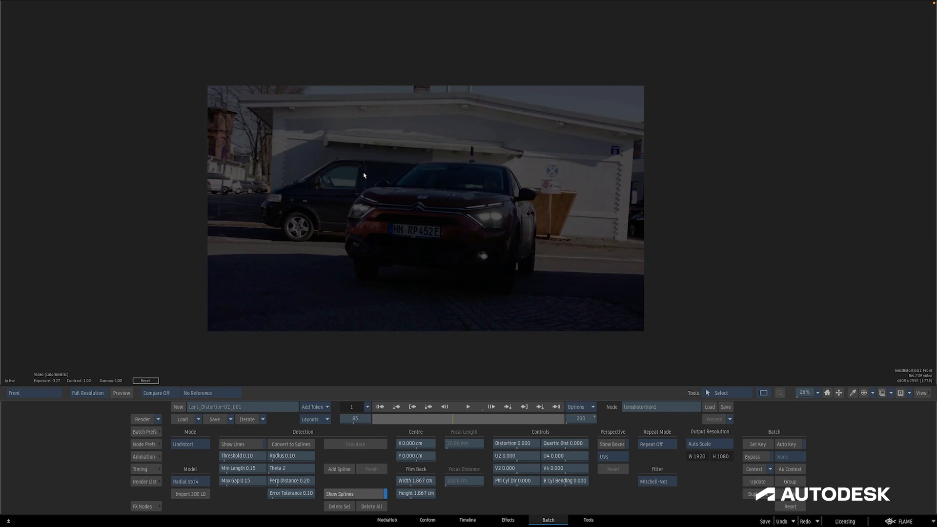
# Show the detected lines on the car footage, adjust the detection threshold, and return to the schematic.
pyautogui.click(238, 445)
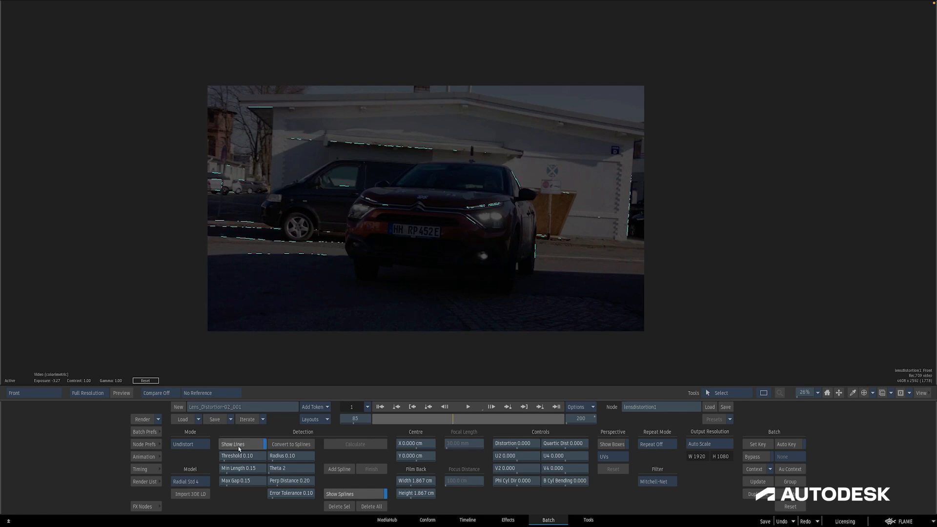
pyautogui.moveTo(239, 456); pyautogui.dragTo(239, 459)
pyautogui.press('Escape')
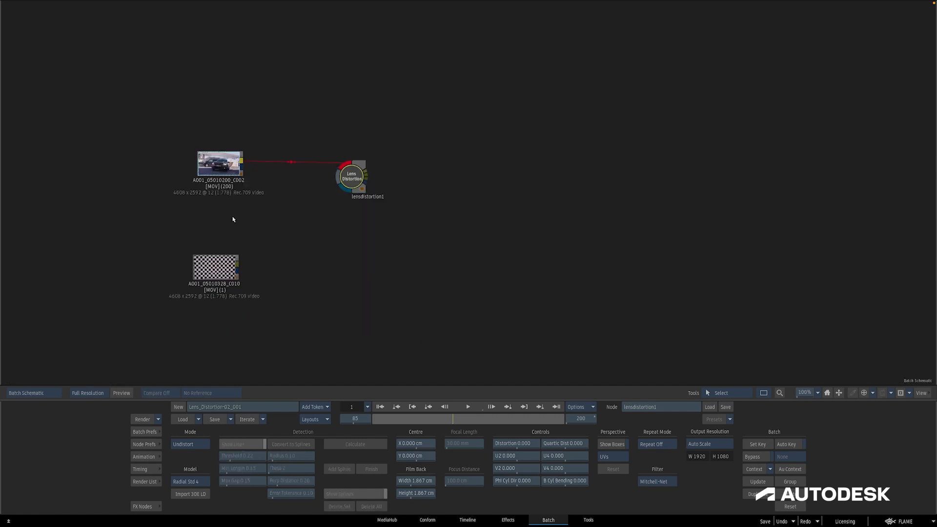
# View the result of the checkerboard clip and return to the schematic.
pyautogui.click(215, 254)
pyautogui.press('F4')
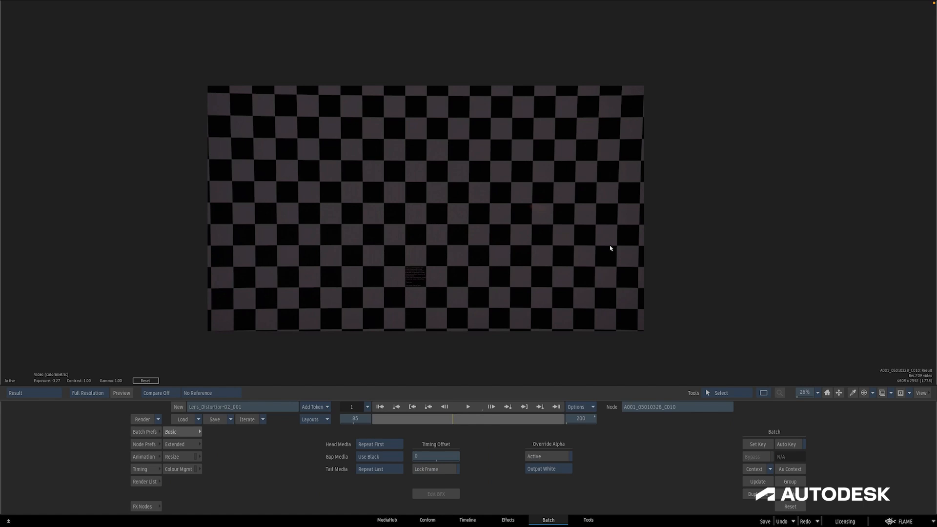
pyautogui.press('Escape')
# View the Lens Distortion node's Front input and set the line detection threshold to 0.07.
pyautogui.click(349, 175)
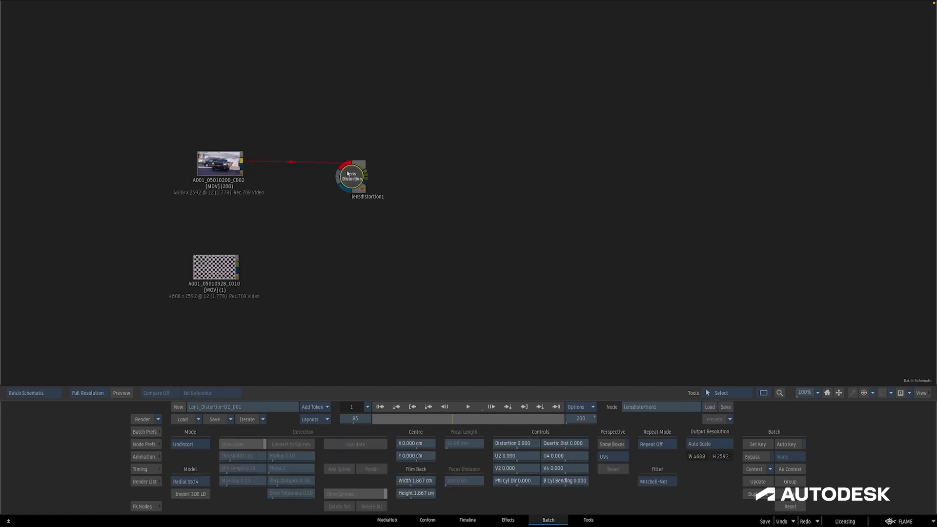
pyautogui.press('F1')
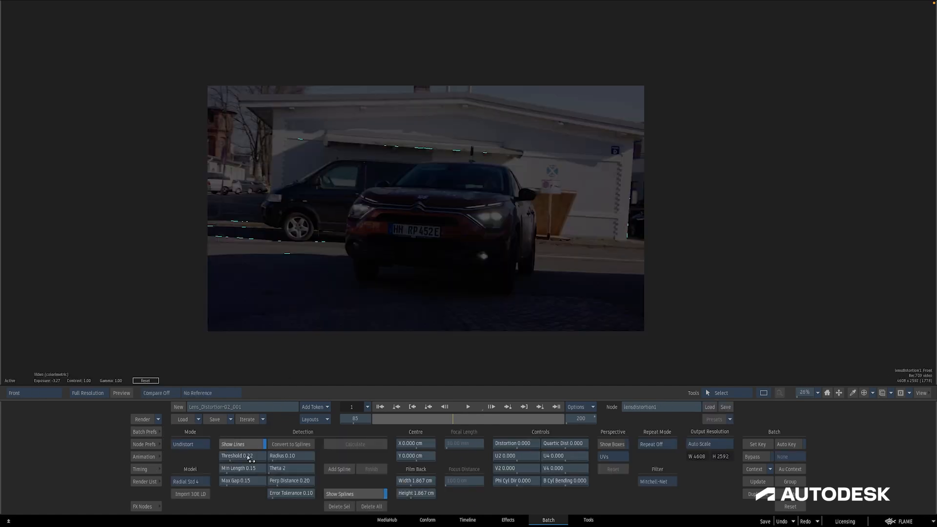
pyautogui.moveTo(248, 458)
pyautogui.mouseDown()
pyautogui.moveTo(224, 459)
pyautogui.moveTo(236, 460)
pyautogui.mouseUp()
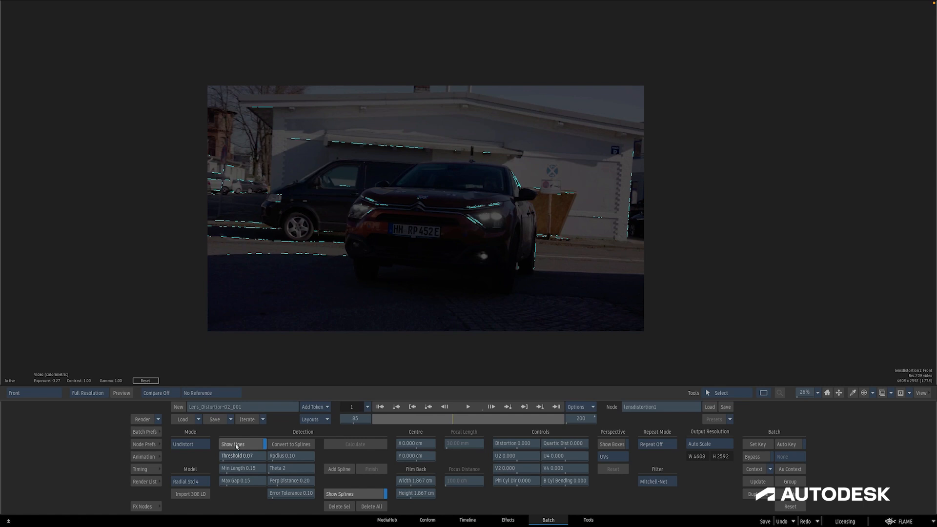
# Hide the detected lines and reset the viewer exposure.
pyautogui.click(236, 445)
pyautogui.click(139, 381)
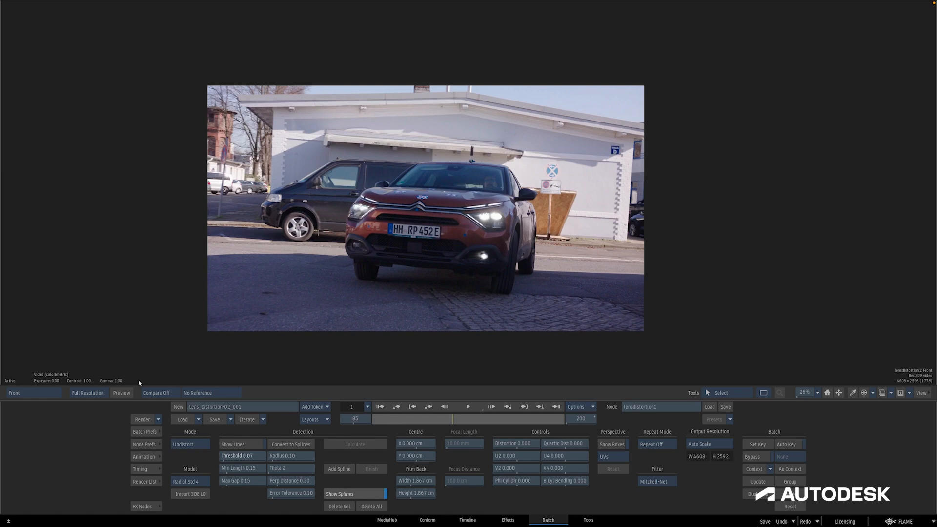
# Draw a spline along the vertical pole beside the white cars in the background.
pyautogui.click(340, 469)
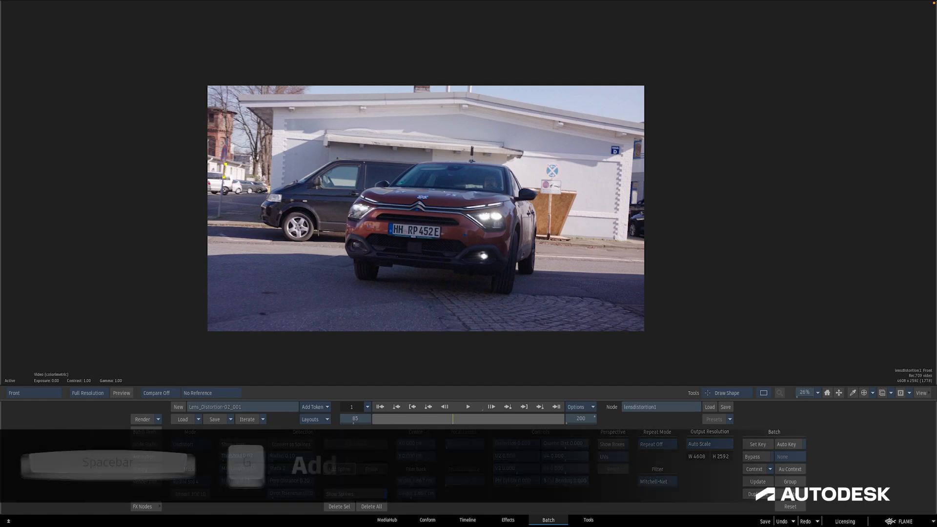
pyautogui.click(223, 185)
pyautogui.click(219, 215)
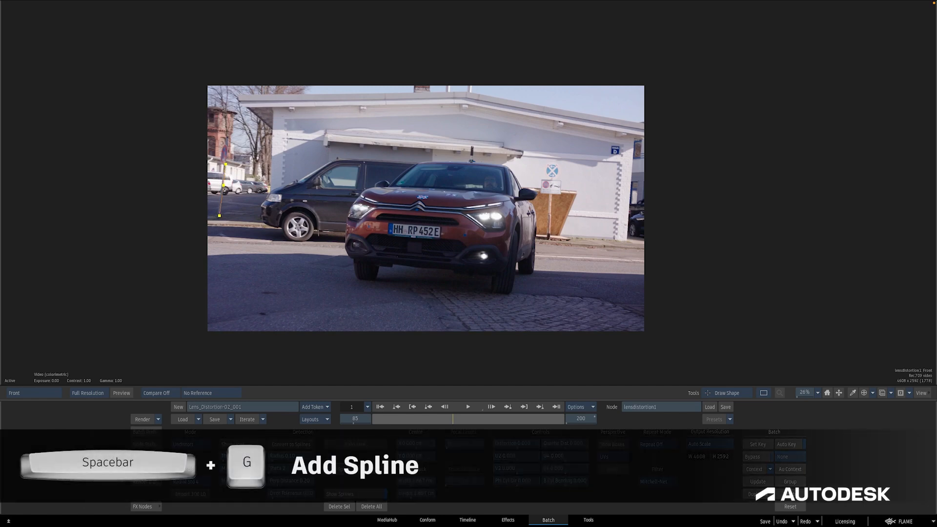
# Draw and finish a multi-point spline across the building's facade at the height of the awning.
pyautogui.click(324, 140)
pyautogui.click(513, 156)
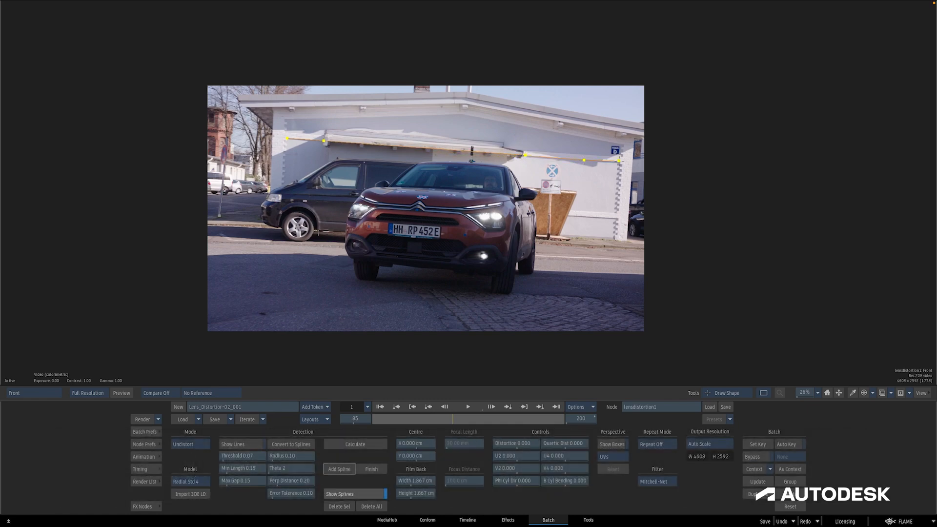
pyautogui.click(620, 161)
pyautogui.hotkey('alt', 'f')
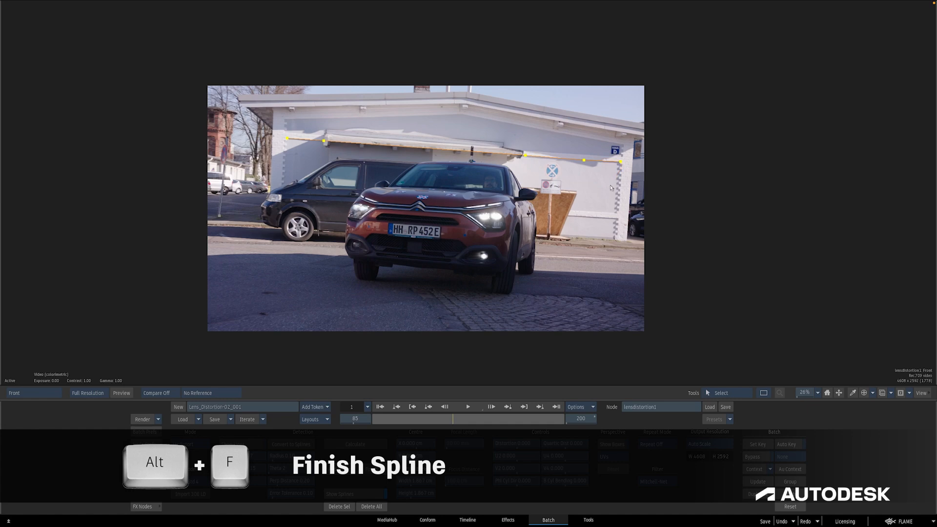
pyautogui.hotkey('alt', 'f')
# Draw splines along the building's right and left vertical edges and calculate the lens distortion from them.
pyautogui.click(631, 190)
pyautogui.click(626, 239)
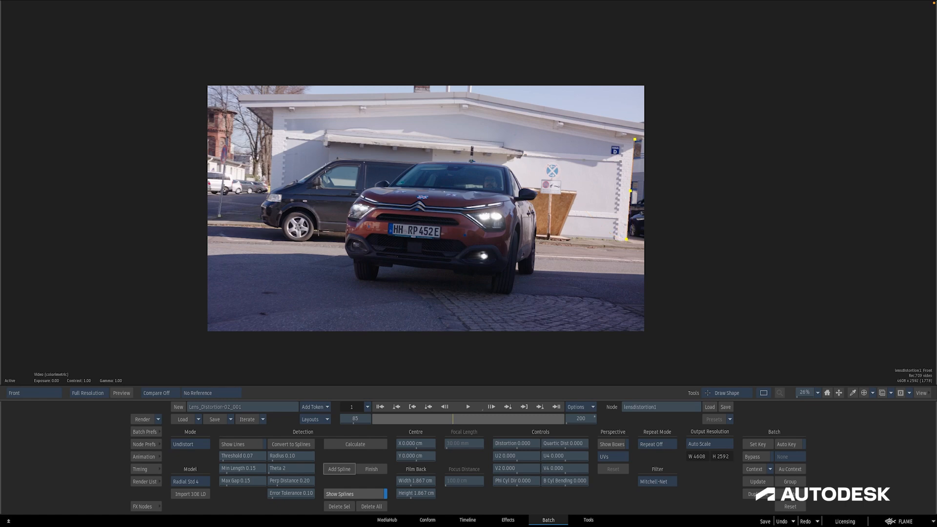
pyautogui.click(273, 113)
pyautogui.click(271, 150)
pyautogui.click(270, 192)
pyautogui.hotkey('alt', 'f')
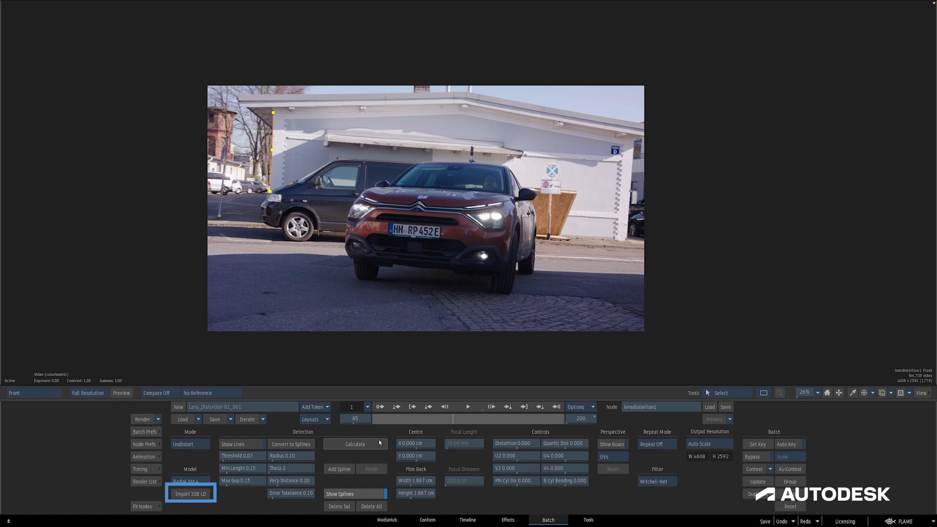
pyautogui.click(380, 443)
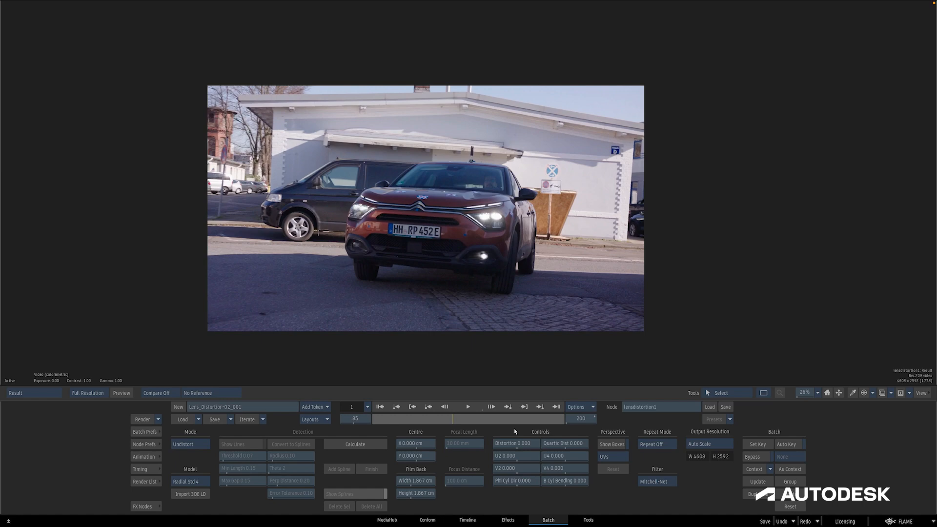
# Change the distortion model to 3DE4 Anamorphic - Standard - Degree 4 and review both of its control sets.
pyautogui.click(207, 484)
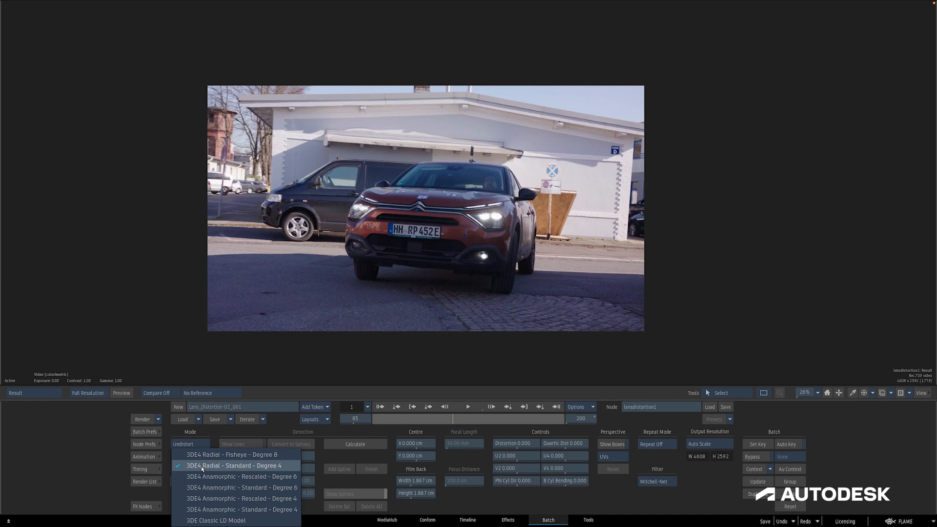
pyautogui.click(207, 509)
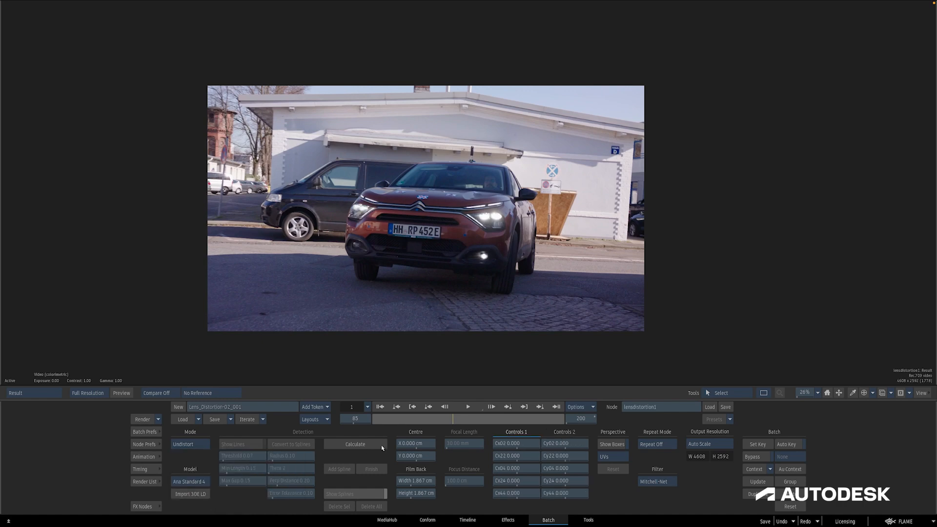
pyautogui.click(553, 433)
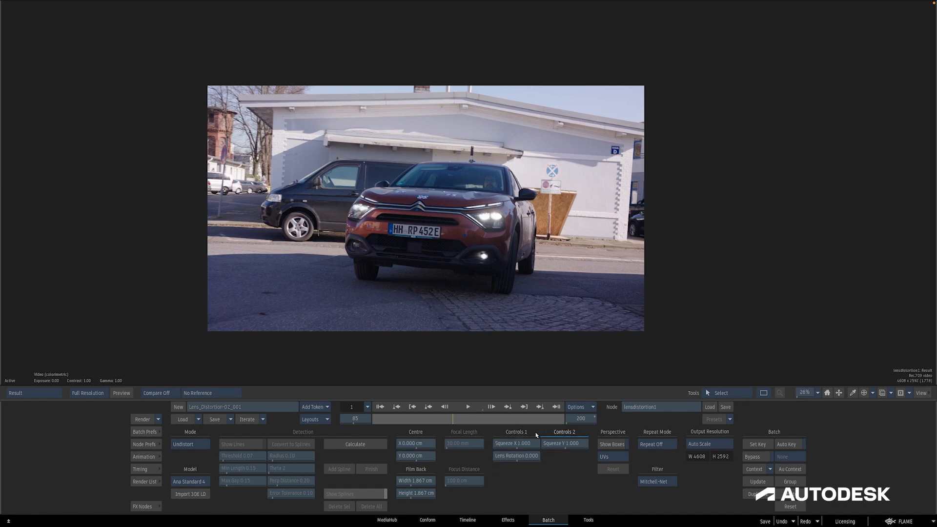
pyautogui.click(535, 435)
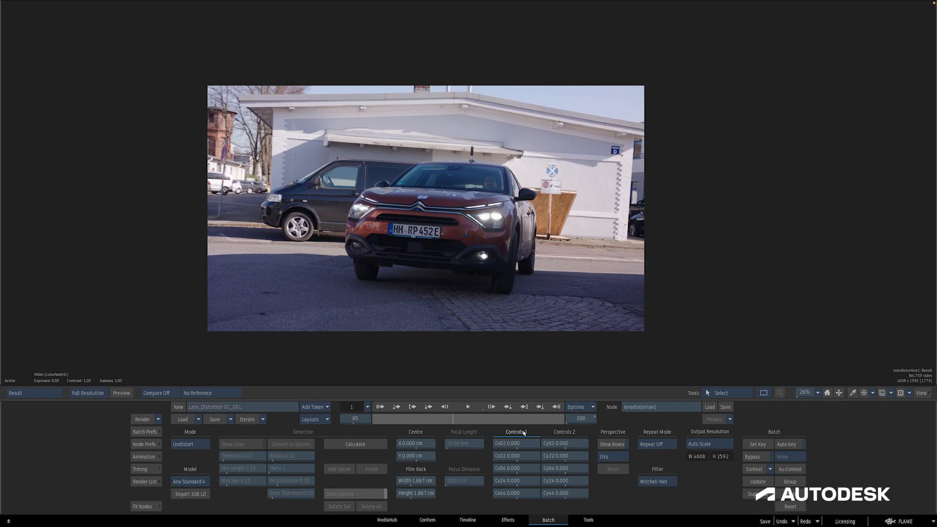
# Try the 3DE4 Radial - Fisheye - Degree 8 model, and switch back to 3DE4 Radial - Standard - Degree 4.
pyautogui.click(190, 481)
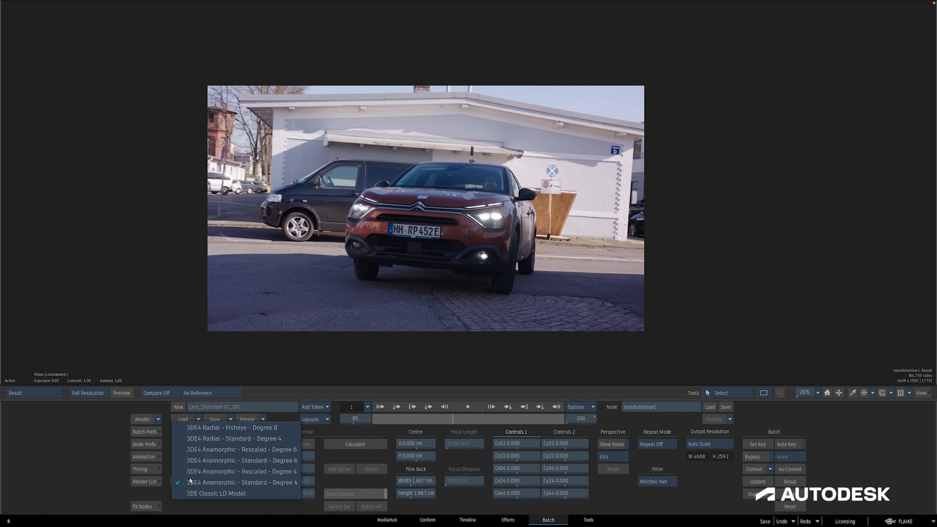
pyautogui.click(233, 424)
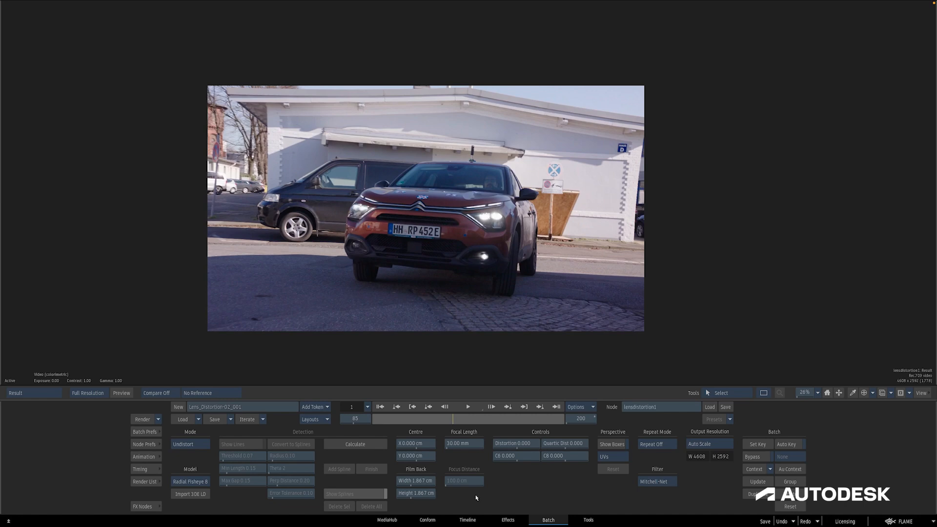
pyautogui.click(190, 481)
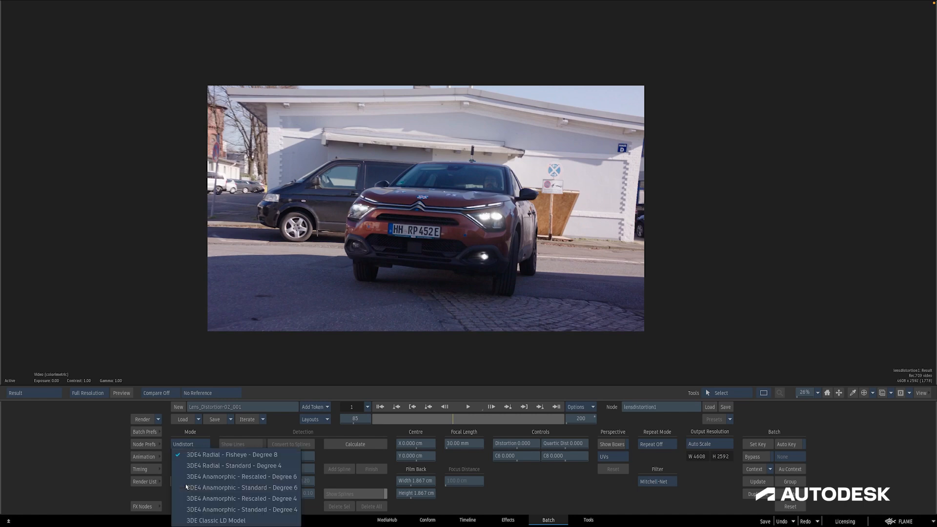
pyautogui.click(200, 466)
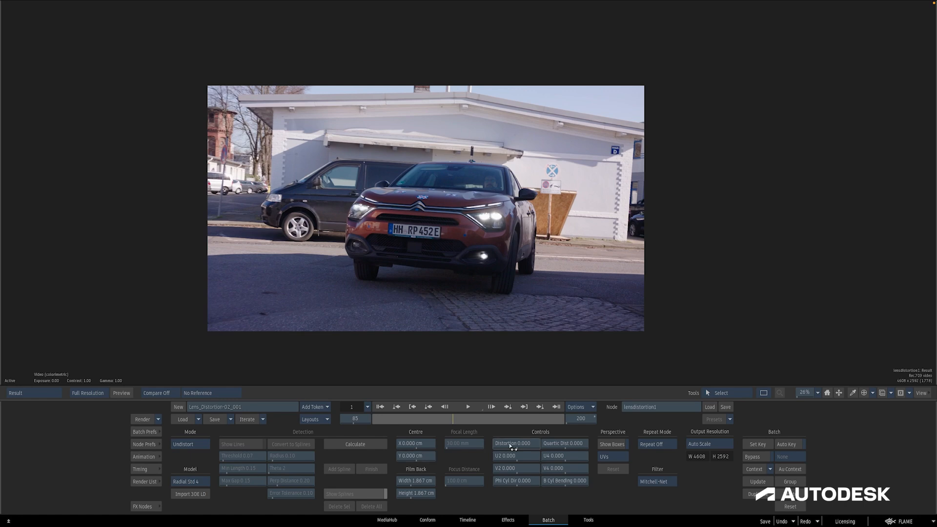
# Set Distortion to 0.056, Quartic Dist to -0.118, U2 to -0.040, U4 to -0.028 and V2 to 0.075, and recalculate the lens distortion.
pyautogui.moveTo(507, 445); pyautogui.dragTo(475, 457)
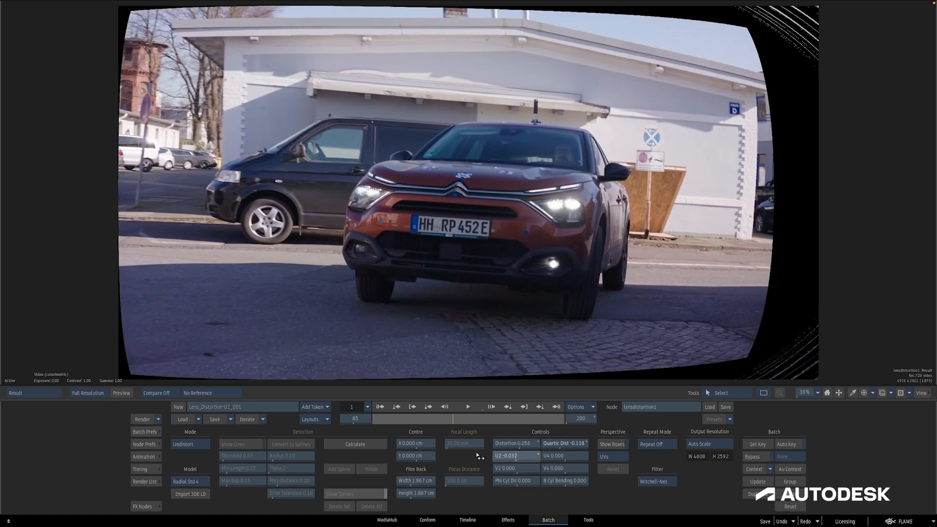
pyautogui.moveTo(547, 457); pyautogui.dragTo(569, 470)
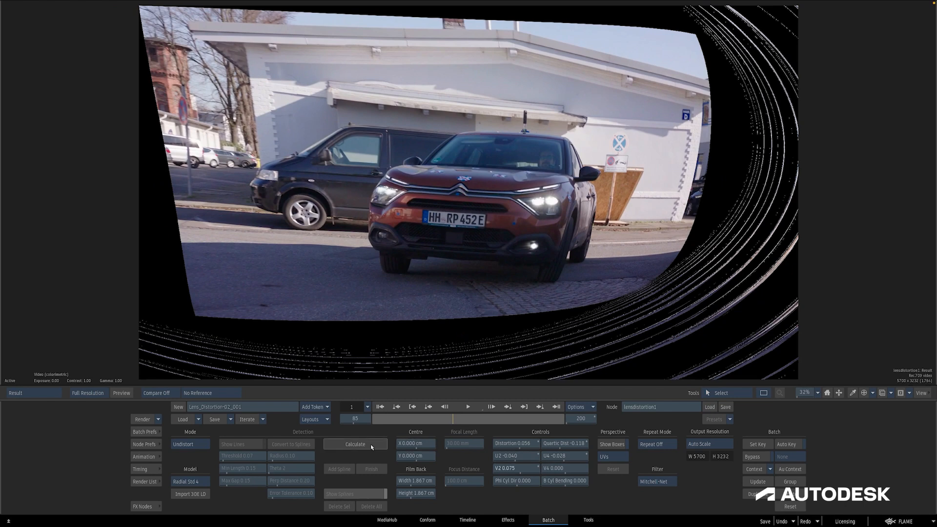
pyautogui.click(372, 446)
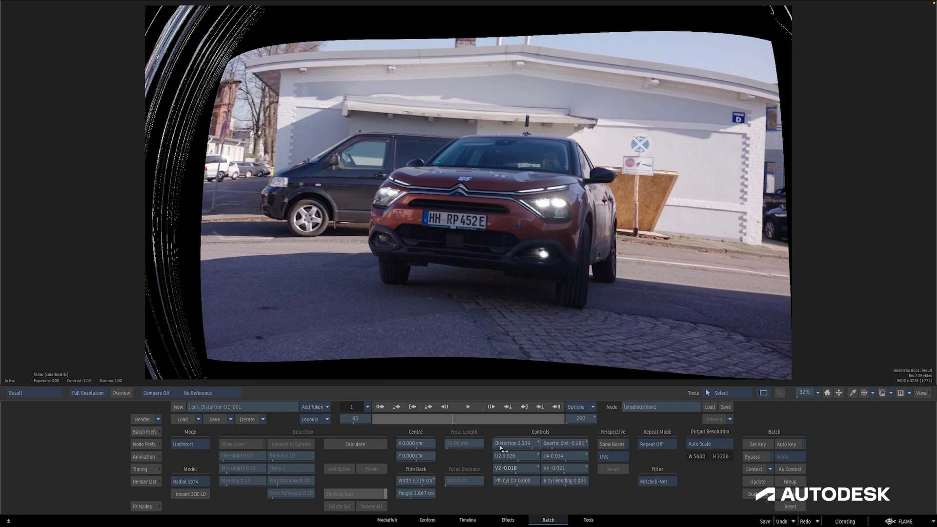
# Try fine-tuning Distortion to 0.357, U2 to -0.013 and Quartic Dist to -0.256, and reset the node's distortion settings.
pyautogui.moveTo(505, 445); pyautogui.dragTo(489, 458)
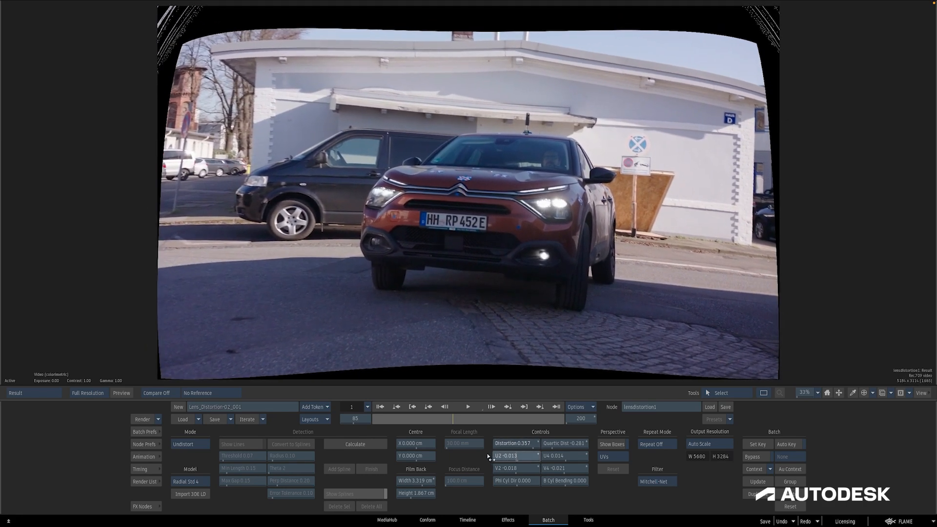
pyautogui.moveTo(547, 444); pyautogui.dragTo(574, 444)
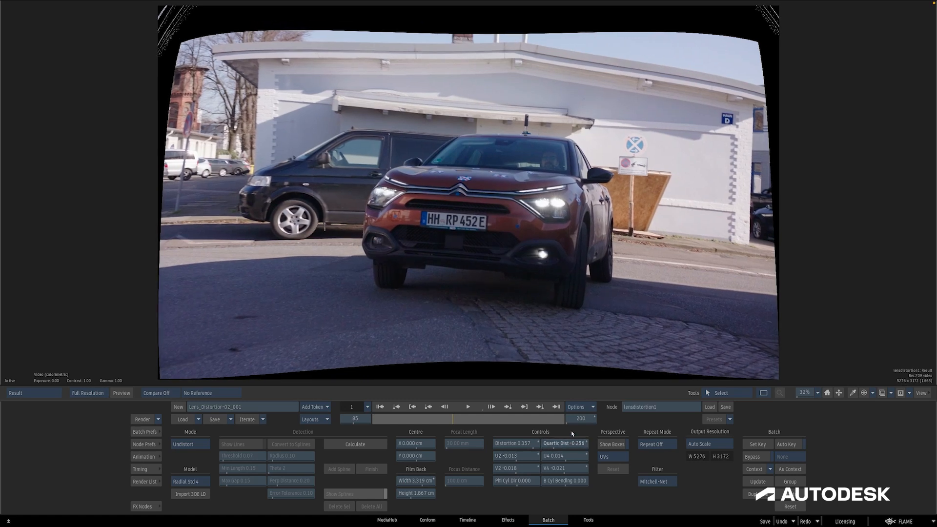
pyautogui.click(790, 507)
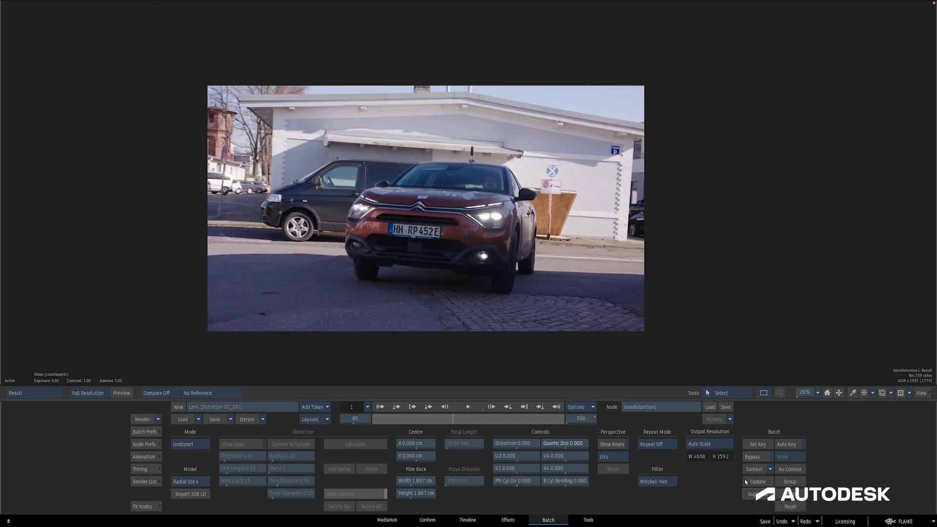
# Show the perspective boxes around the image and set the repeat mode to Mirror Repeat.
pyautogui.click(607, 445)
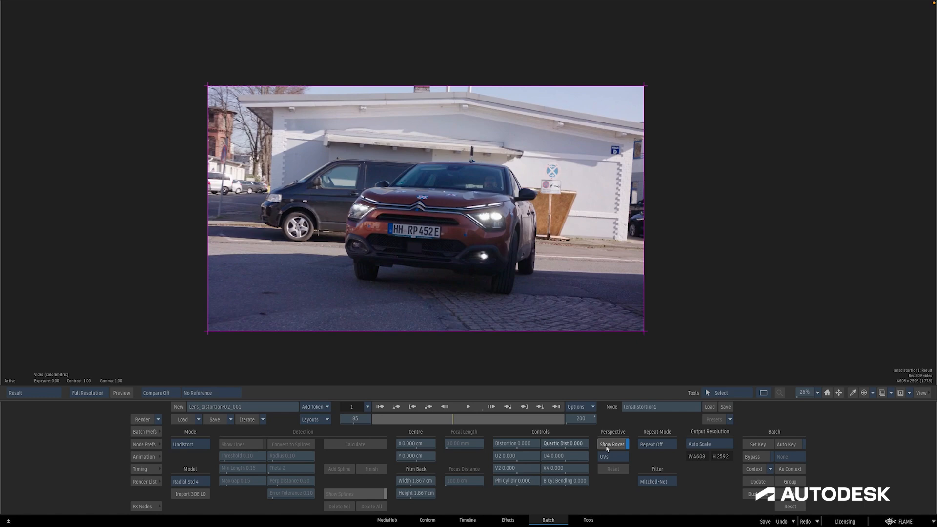
pyautogui.click(641, 445)
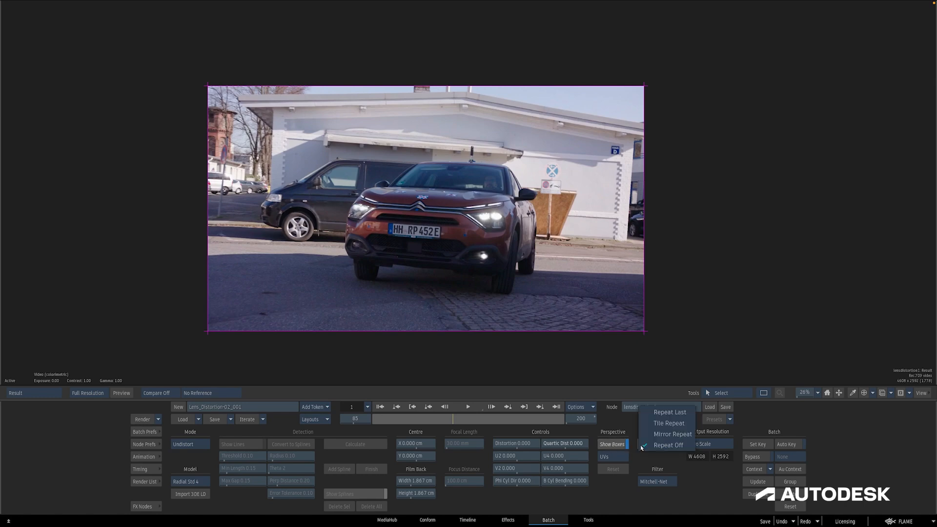
pyautogui.click(672, 434)
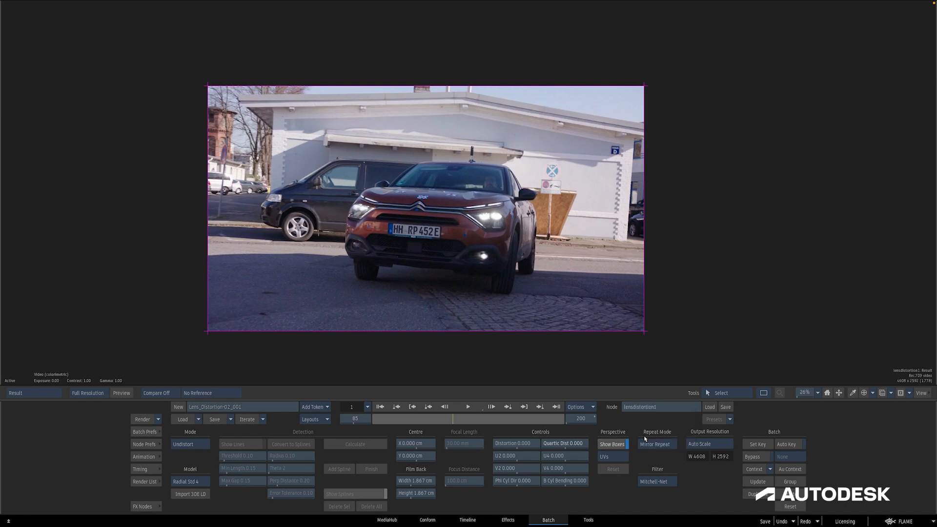
# Compare the UVs and Vertices perspective boxes and leave the perspective editing set to Vertices.
pyautogui.click(625, 459)
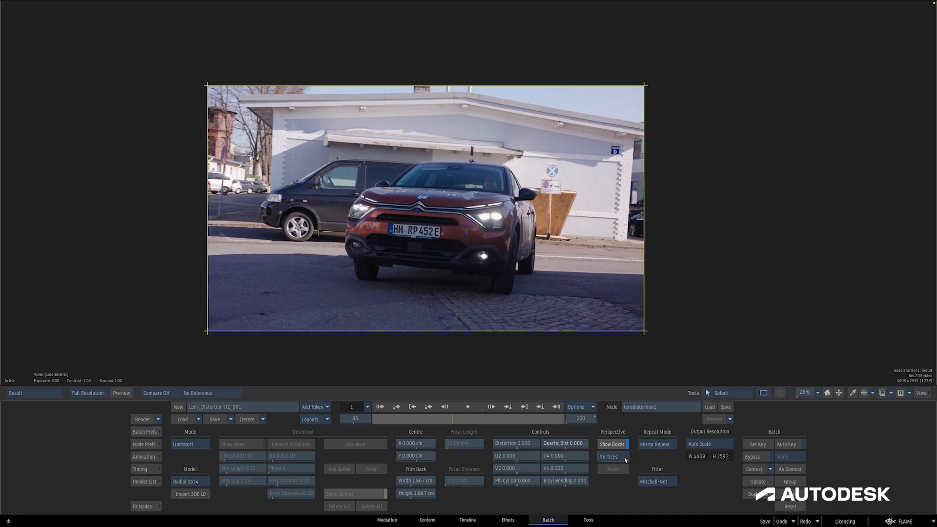
pyautogui.click(625, 459)
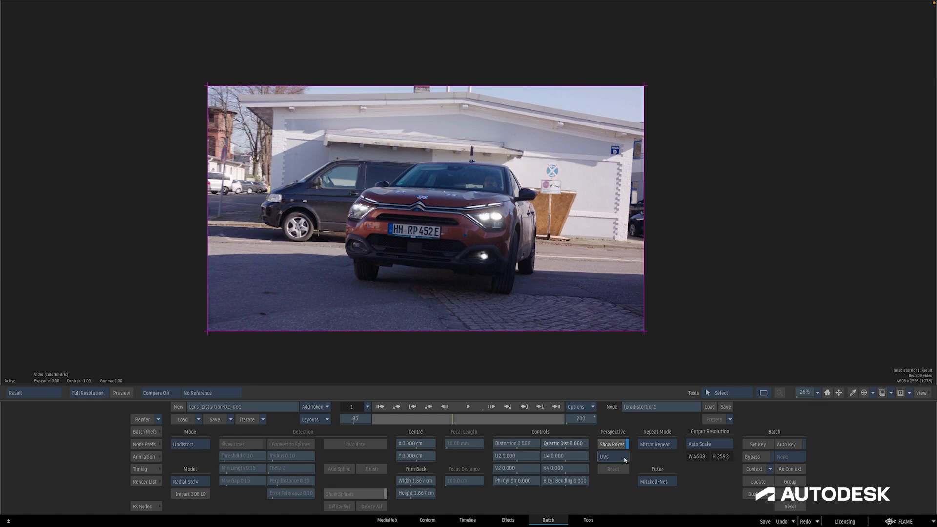
pyautogui.click(625, 459)
# Try pulling the perspective box's lower-right, lower-left and upper-right vertices inward, and reset the perspective.
pyautogui.moveTo(640, 330); pyautogui.dragTo(563, 227)
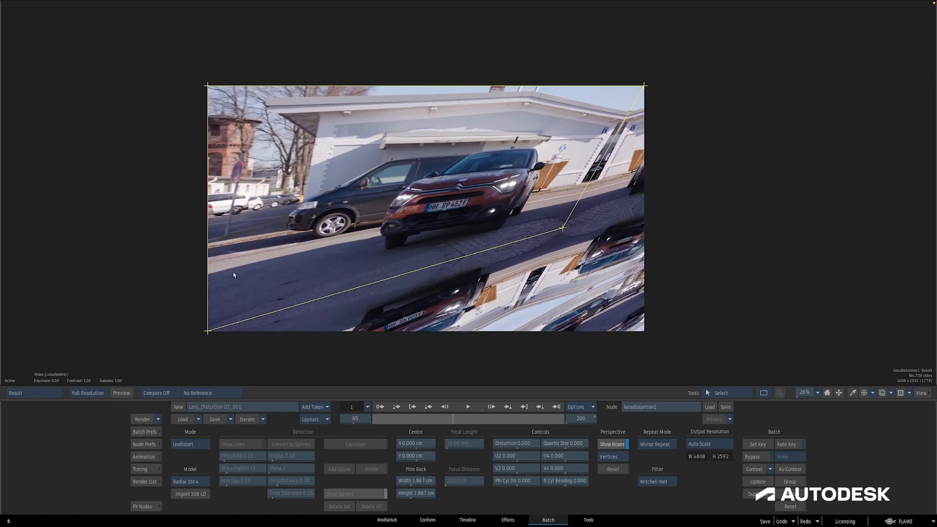
pyautogui.moveTo(209, 329); pyautogui.dragTo(327, 241)
pyautogui.moveTo(642, 87); pyautogui.dragTo(584, 121)
pyautogui.moveTo(562, 227); pyautogui.dragTo(516, 181)
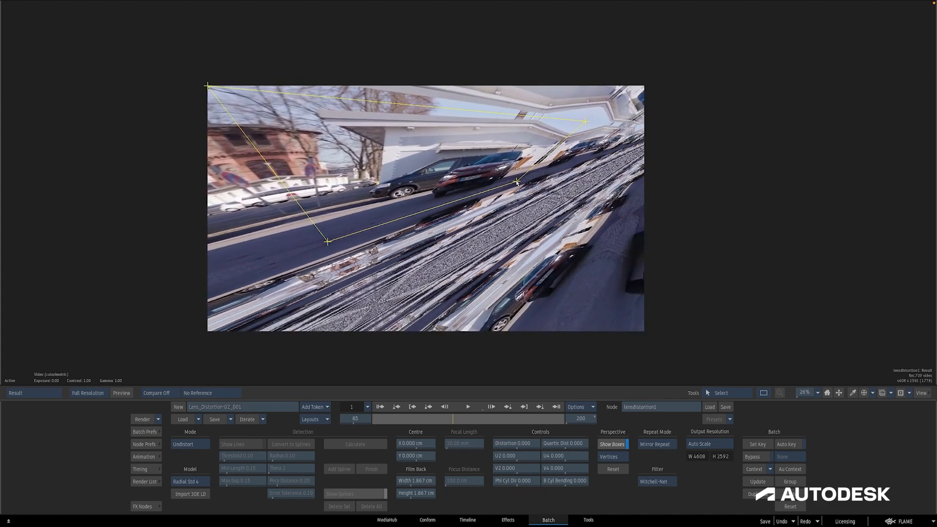
pyautogui.click(613, 470)
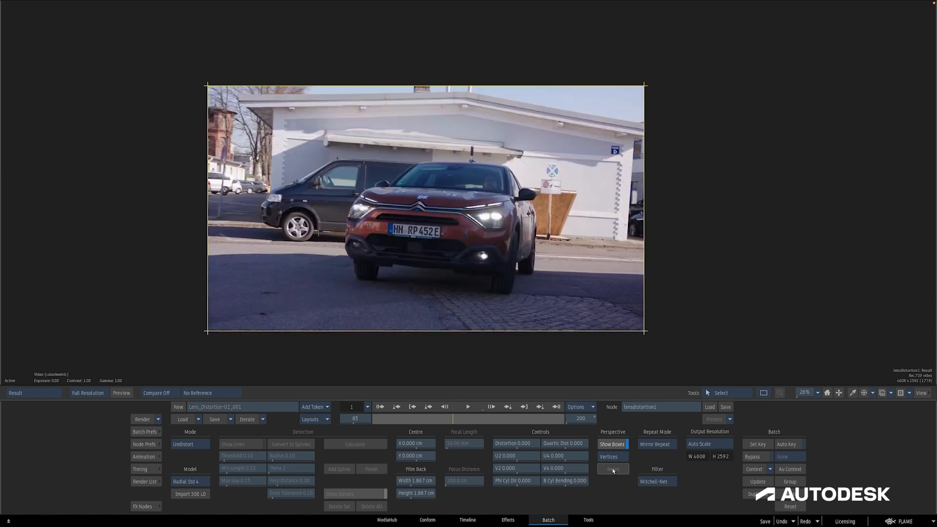